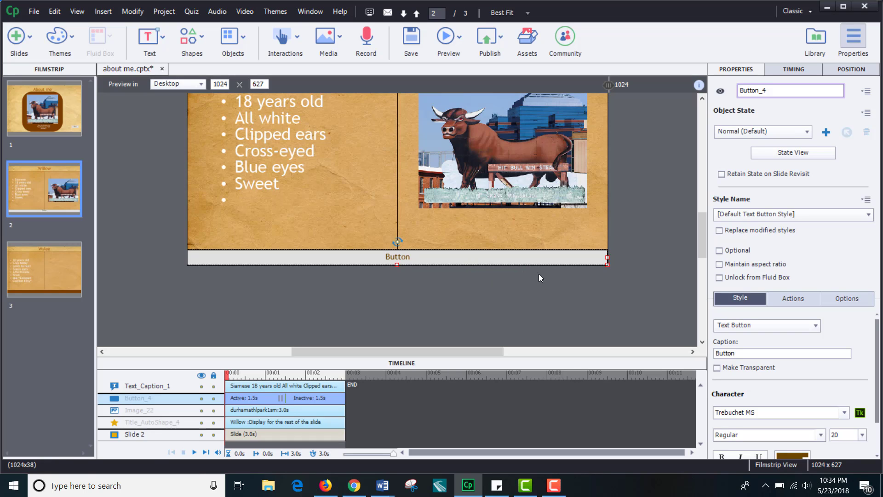
Step: Rename the selected button as Previous
left_click(791, 299)
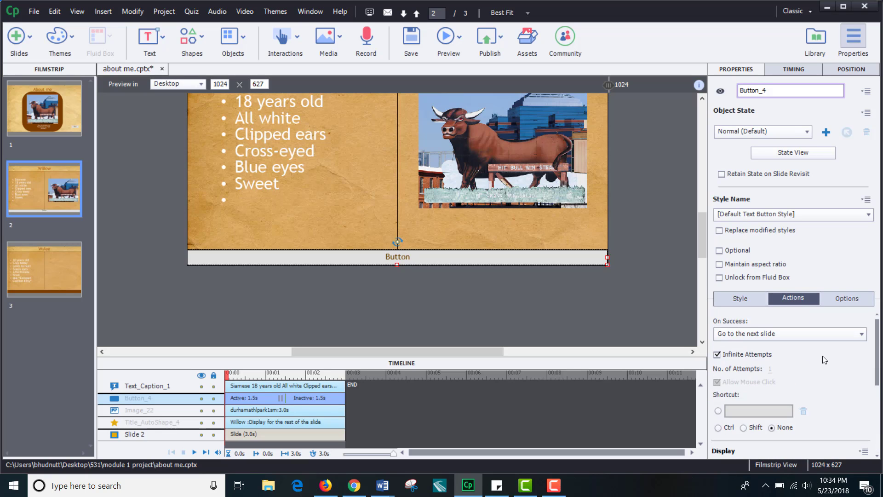
scroll(822, 355, "down", 3)
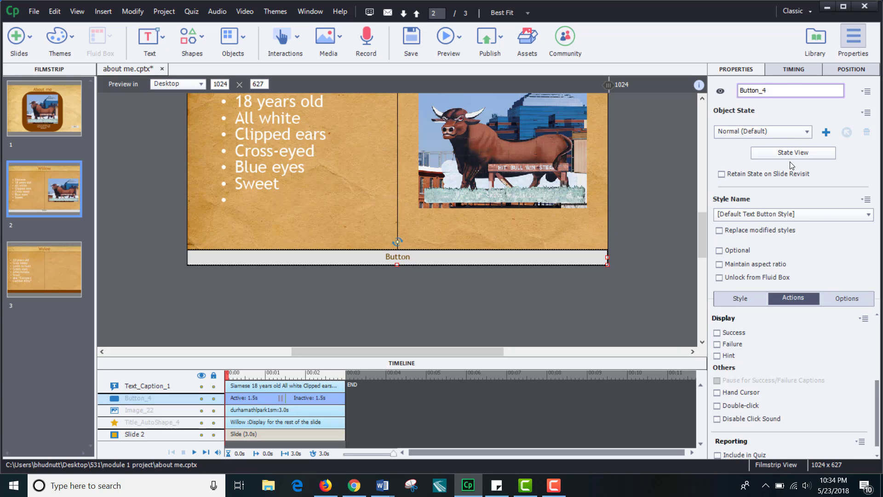
left_click(775, 88)
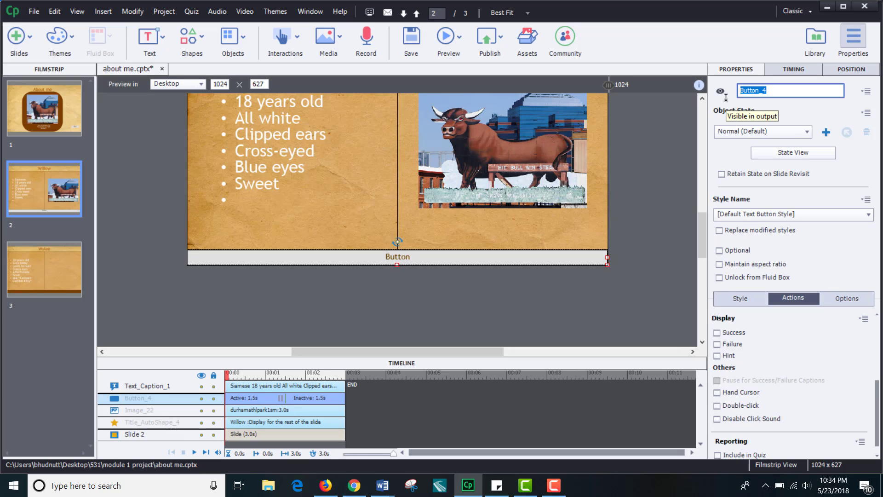
type("pR")
type("Previous")
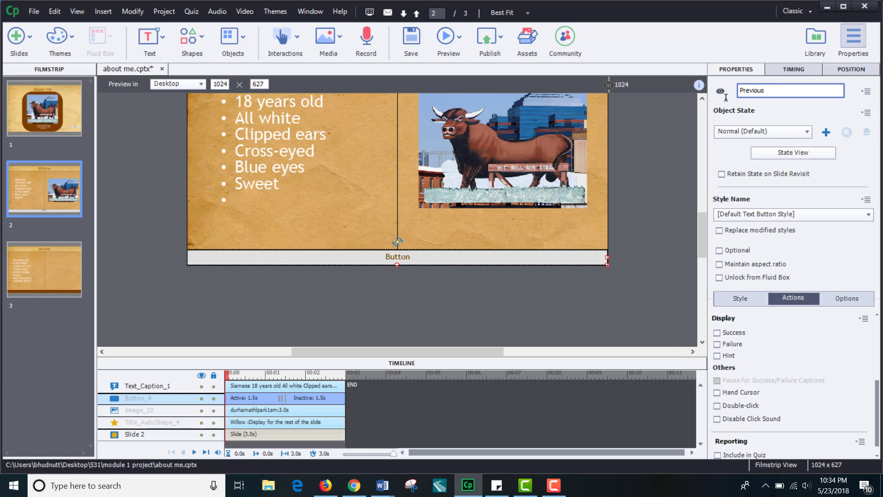
key("Return")
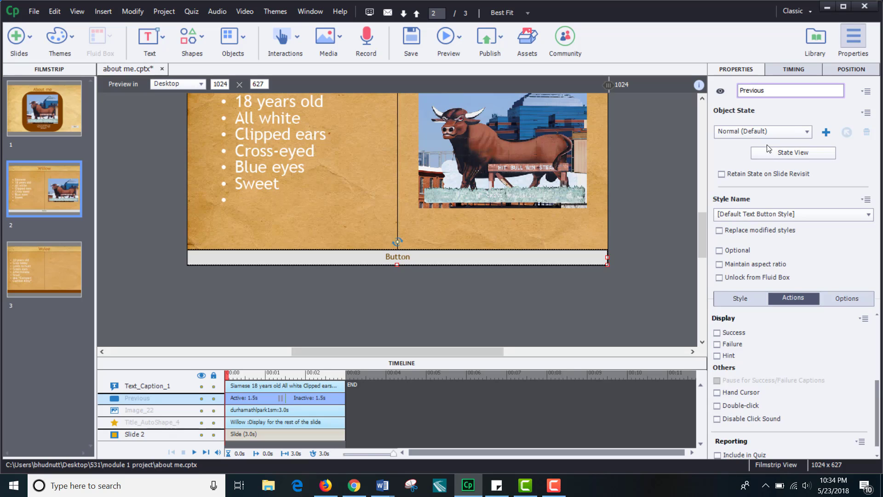
Step: Change the button's caption text to Previous
left_click(482, 249)
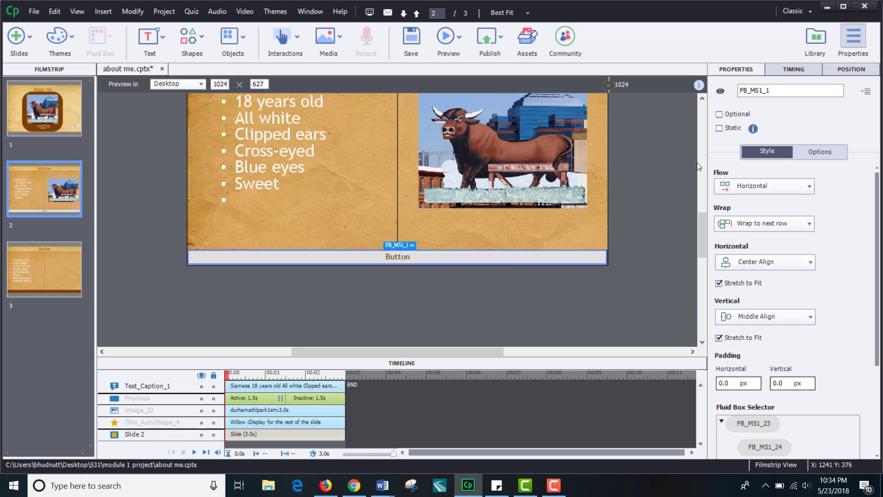
left_click(535, 254)
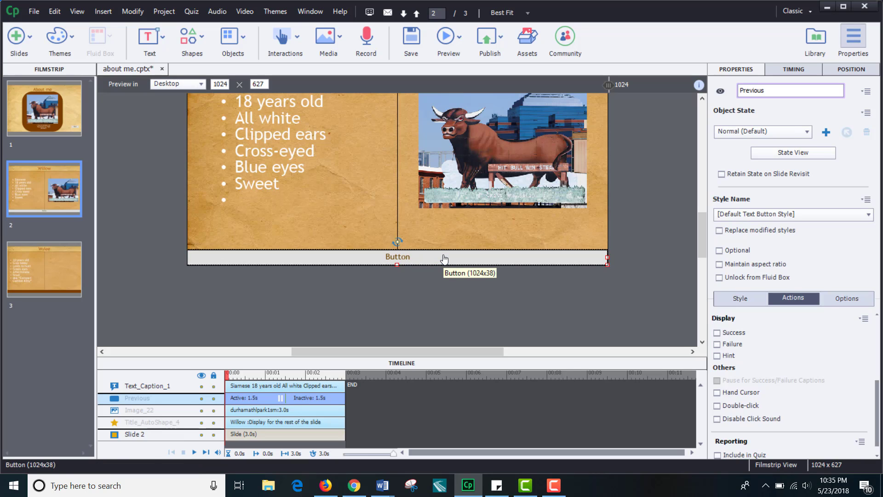
left_click(746, 301)
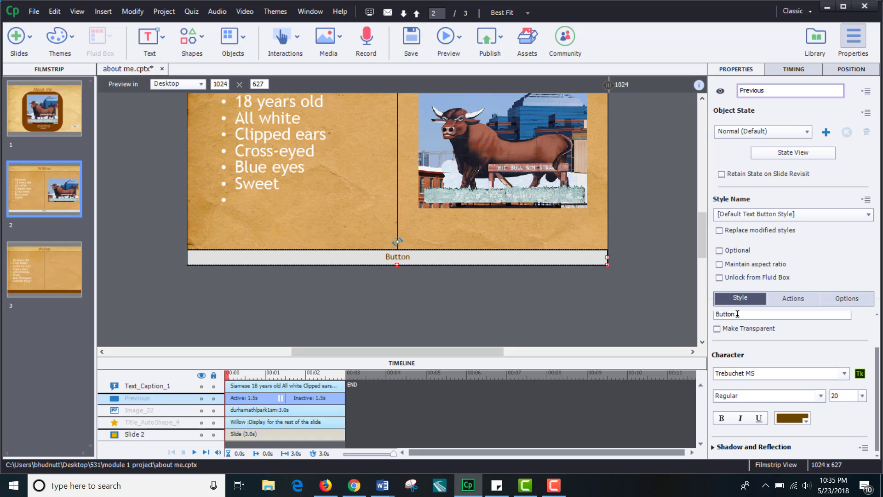
left_click_drag(738, 314, 707, 316)
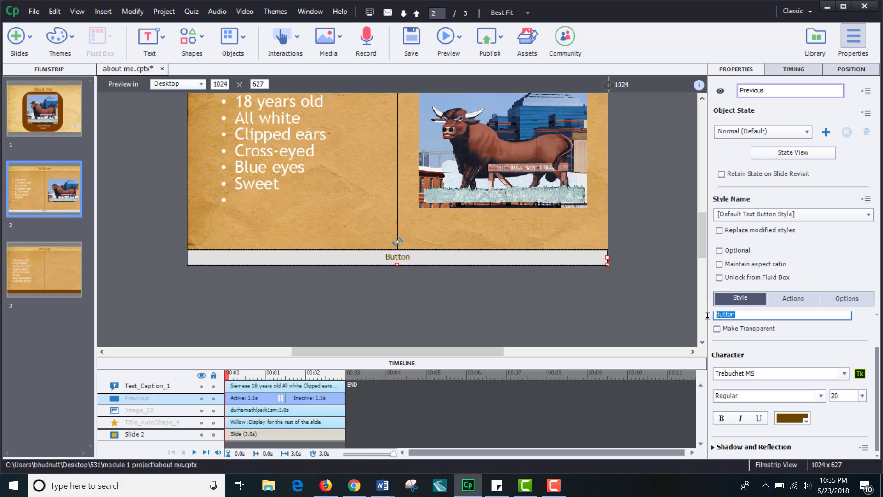
type("P")
key("BackSpace")
type("Previous")
key("Return")
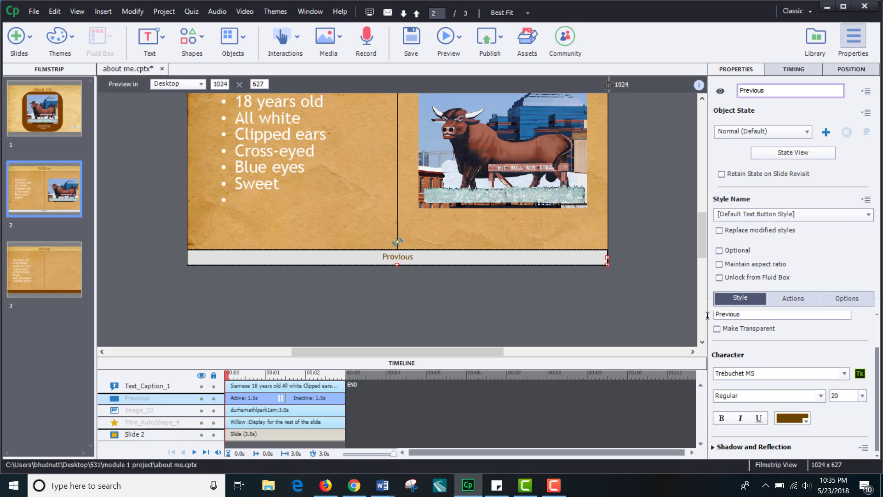
Step: Set the Previous button's On Success action to Go to the slide last visited
left_click(792, 299)
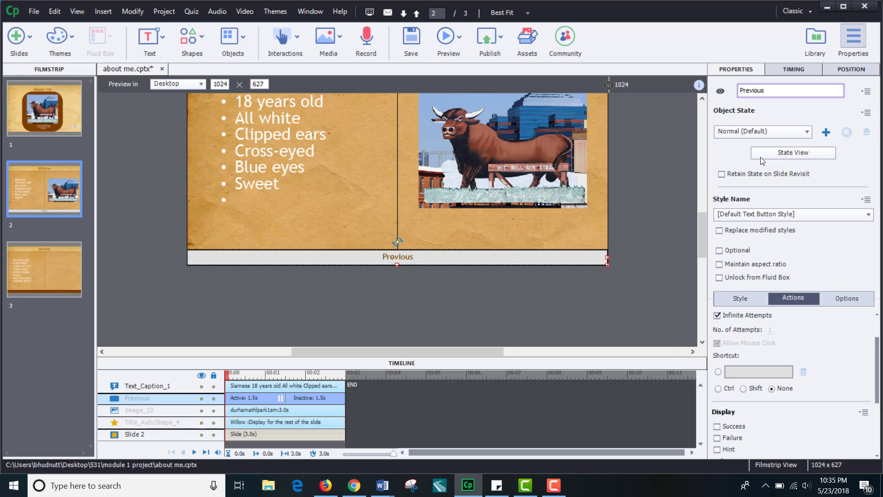
left_click(763, 132)
left_click(763, 132)
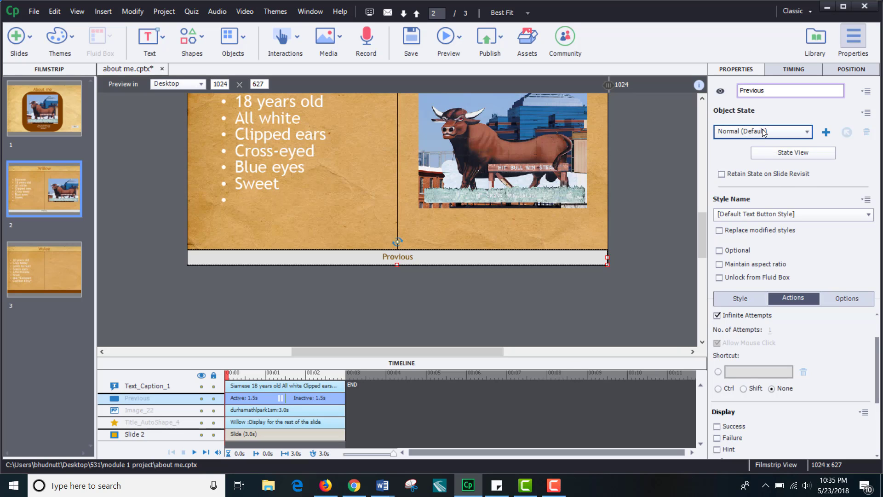
left_click(767, 213)
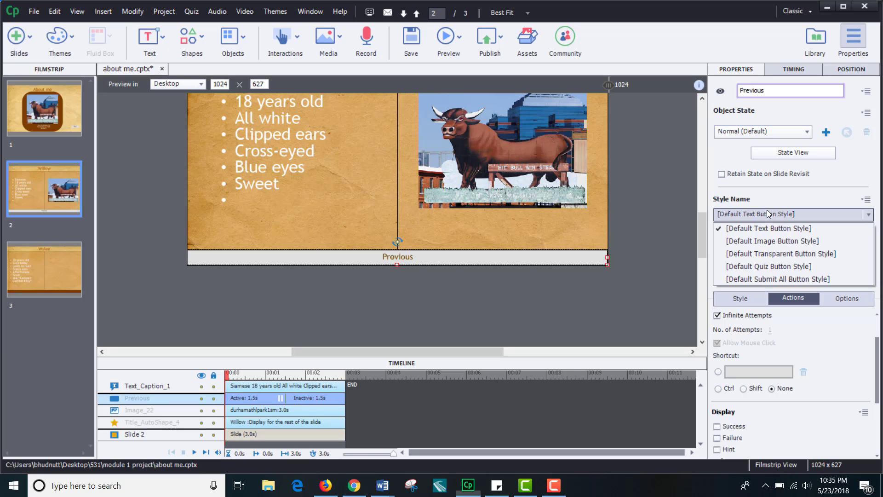
left_click(767, 212)
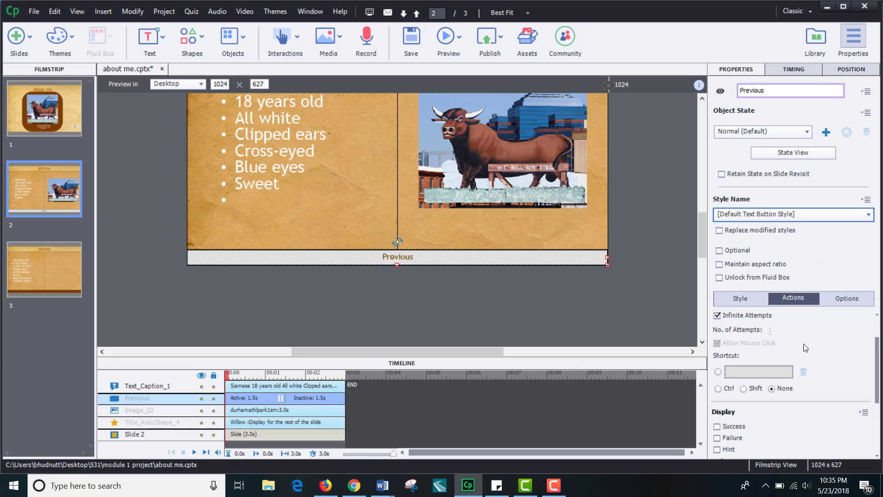
scroll(821, 362, "down", 3)
scroll(822, 362, "up", 3)
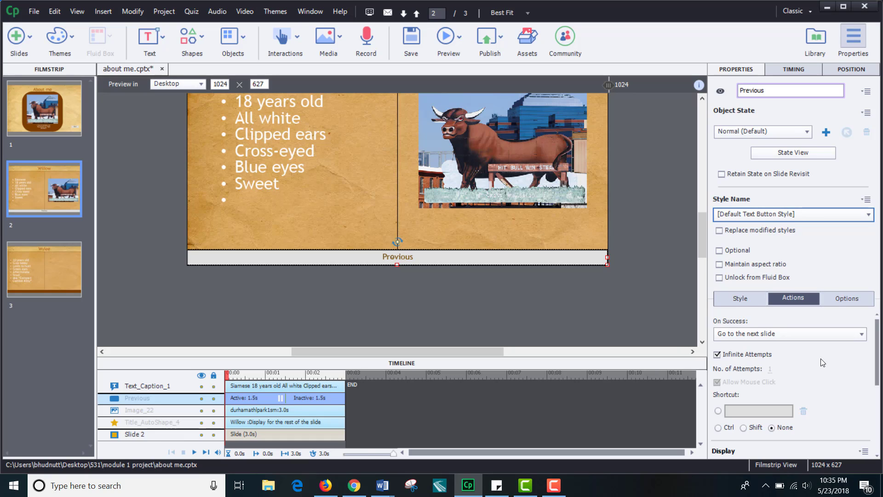
left_click(804, 335)
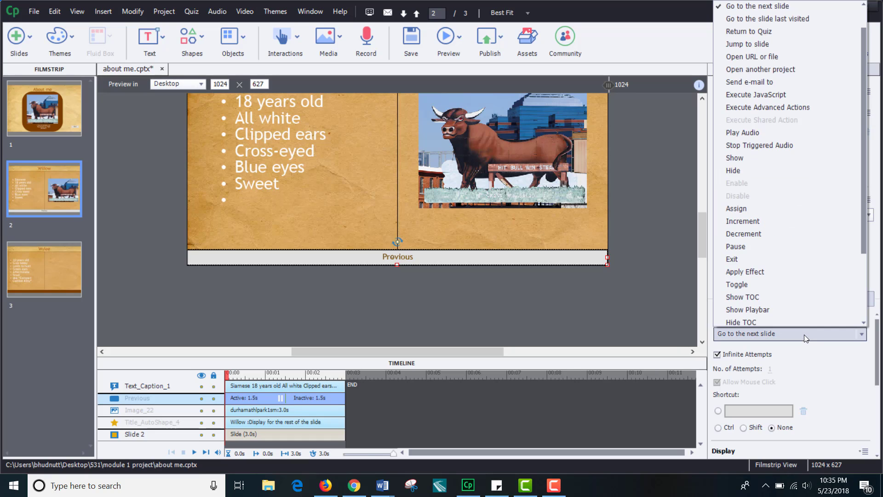
left_click(754, 20)
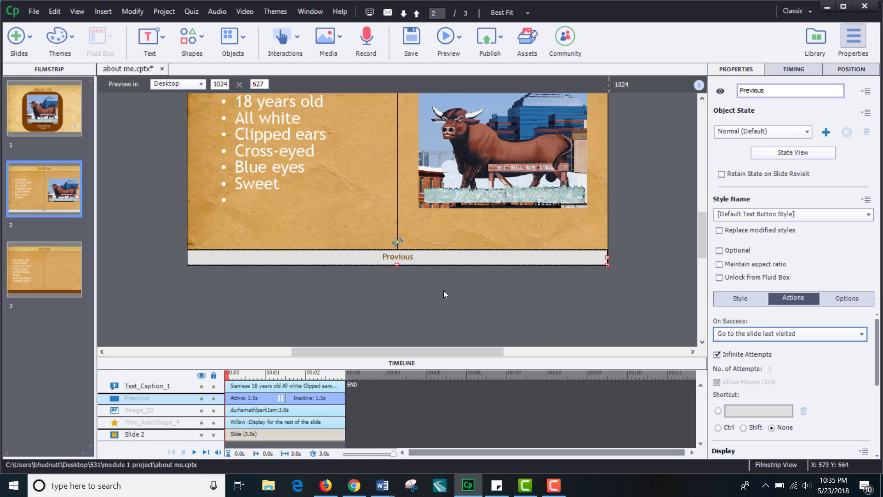
Step: Try to shrink the bullet list caption's box by dragging its bottom and corner handles
scroll(563, 321, "up", 3)
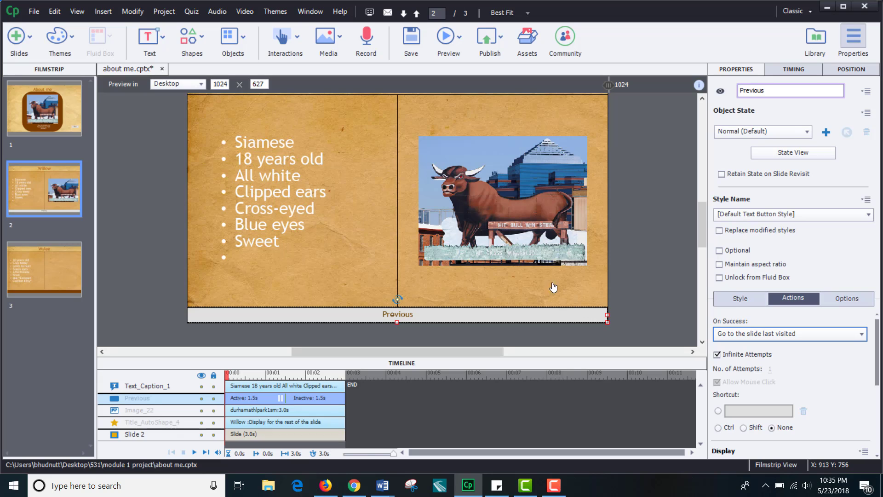
left_click(283, 247)
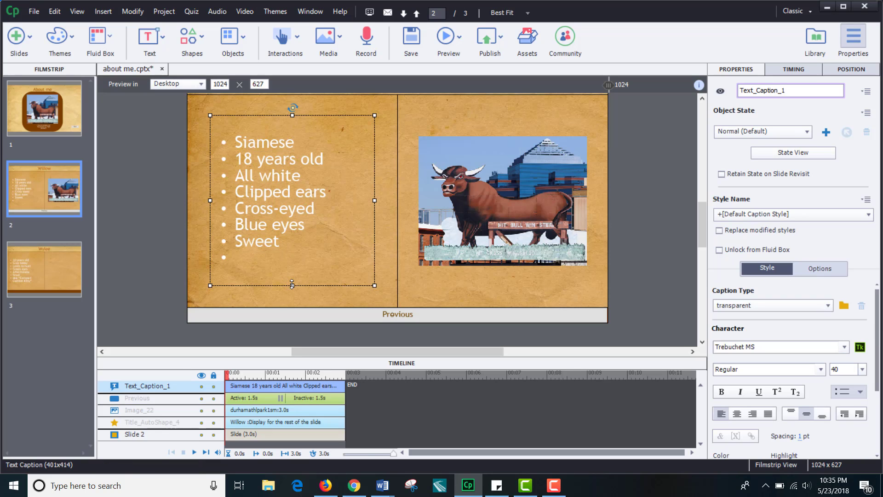
left_click_drag(292, 284, 293, 254)
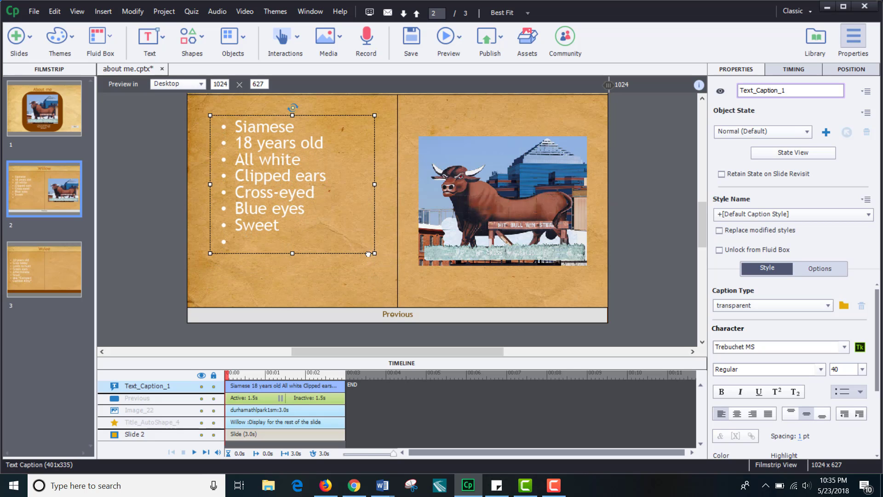
left_click_drag(368, 255, 340, 239)
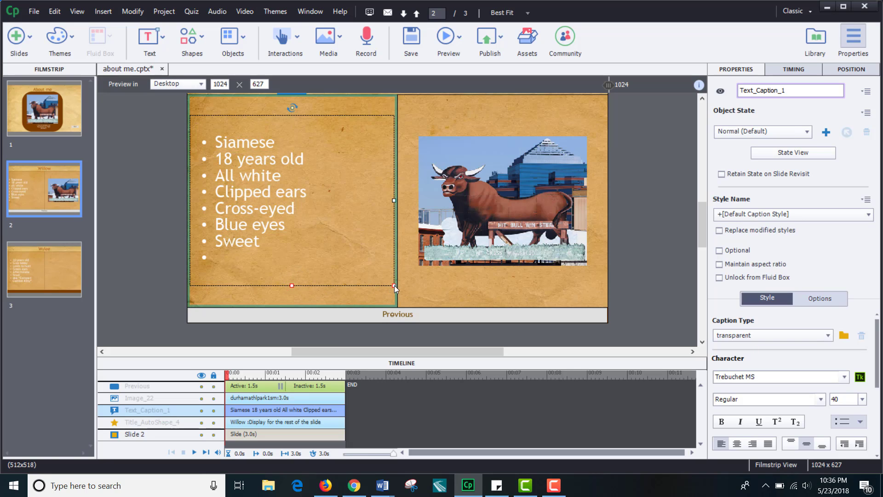
Step: Narrow the bullet list caption to about 296 px wide
left_click(292, 289)
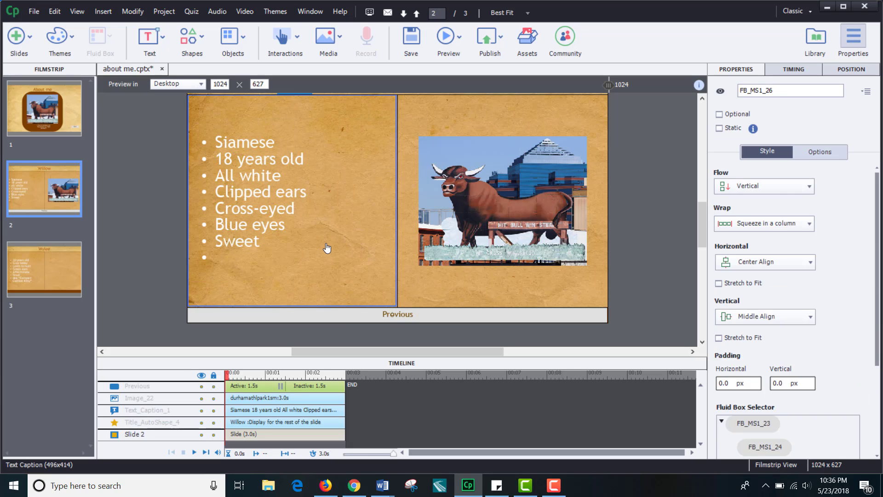
left_click(276, 222)
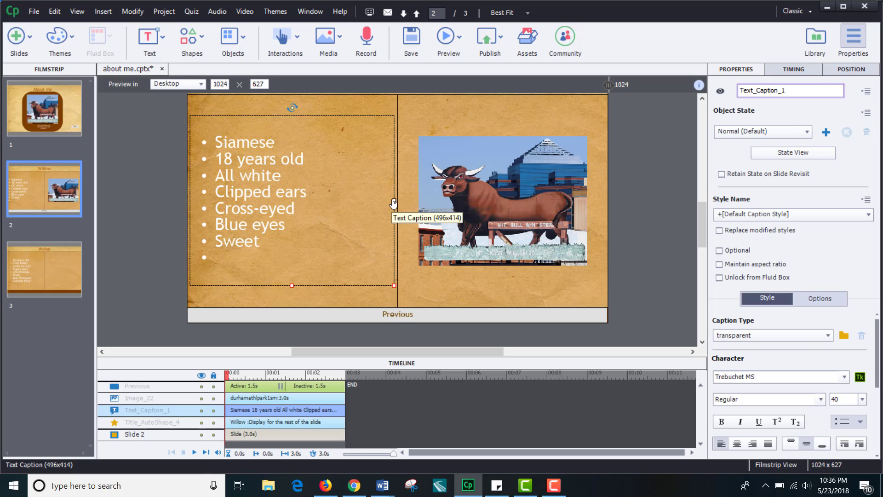
left_click_drag(393, 199, 353, 200)
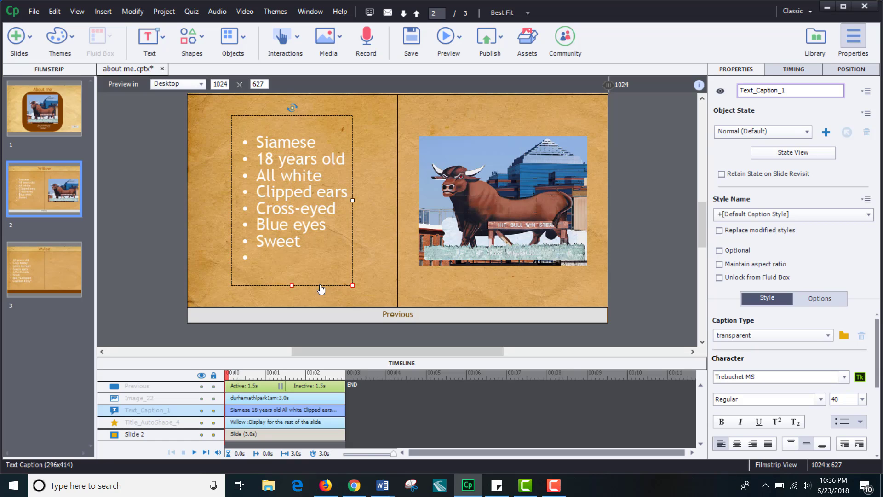
Step: Try to drag the bullet list caption lower within its fluid box
left_click(291, 290)
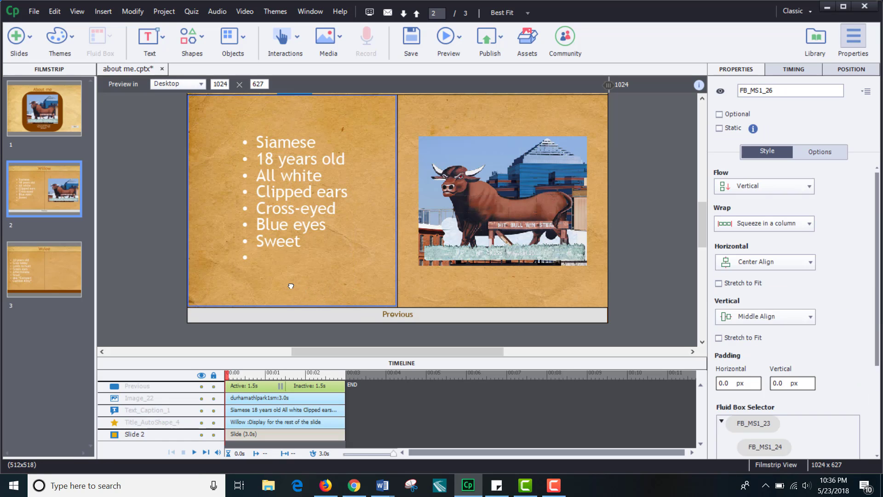
left_click(328, 269)
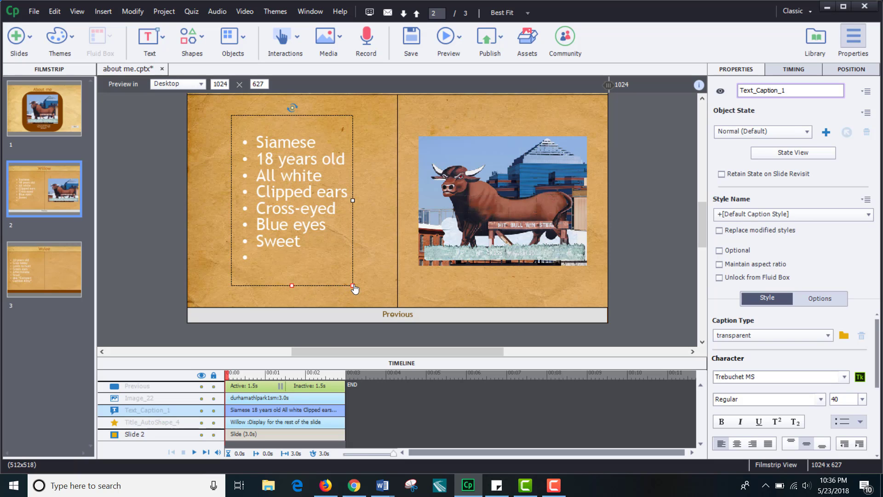
left_click(292, 292)
left_click_drag(291, 259, 267, 292)
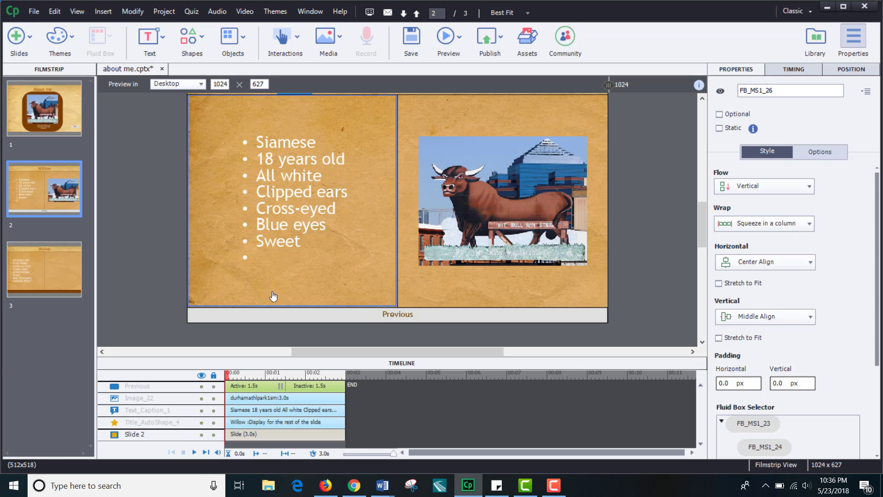
Step: Widen the bullet list caption to about 474 px
left_click(310, 231)
left_click(330, 203)
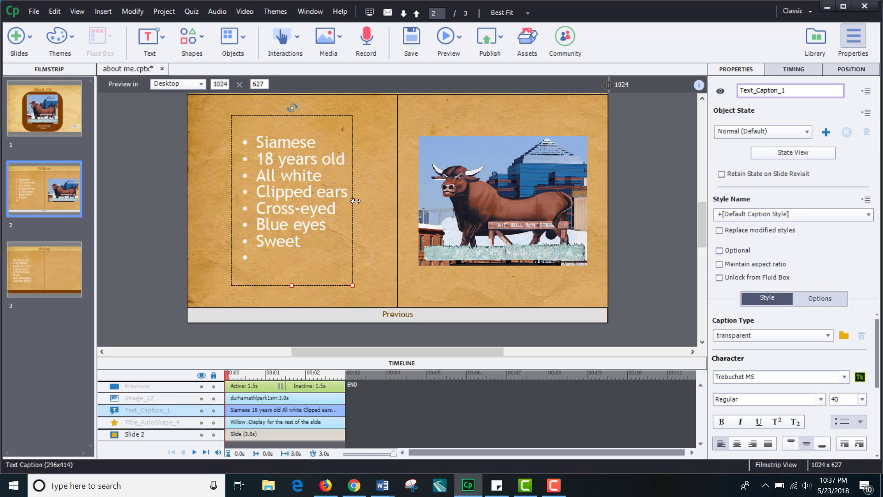
left_click_drag(355, 201, 390, 207)
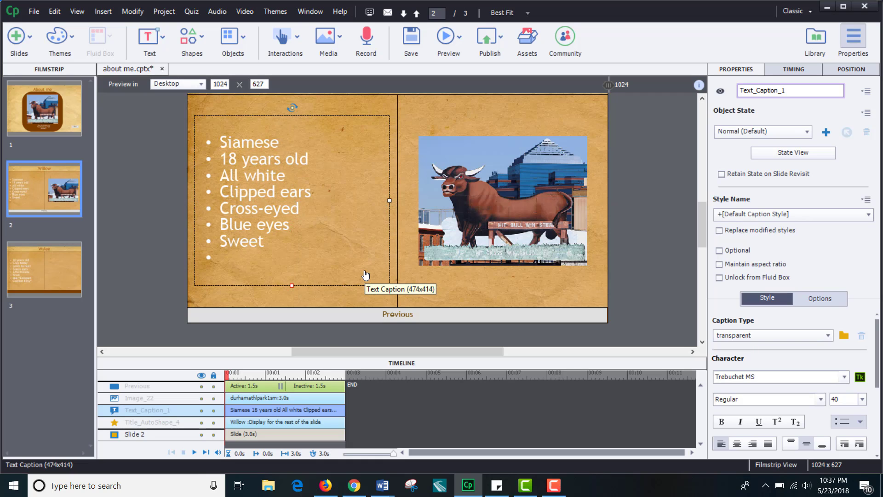